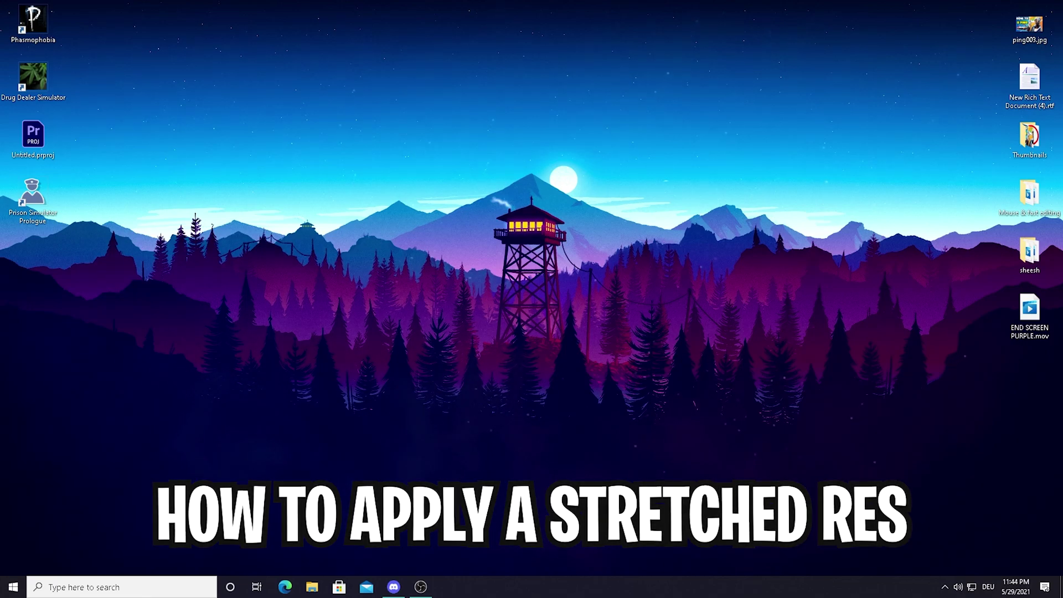
# Search %appdata%, then browse to AppData\Local\FortniteGame\Saved\Config\WindowsClient.
pyautogui.click(88, 585)
pyautogui.write('%appdata')
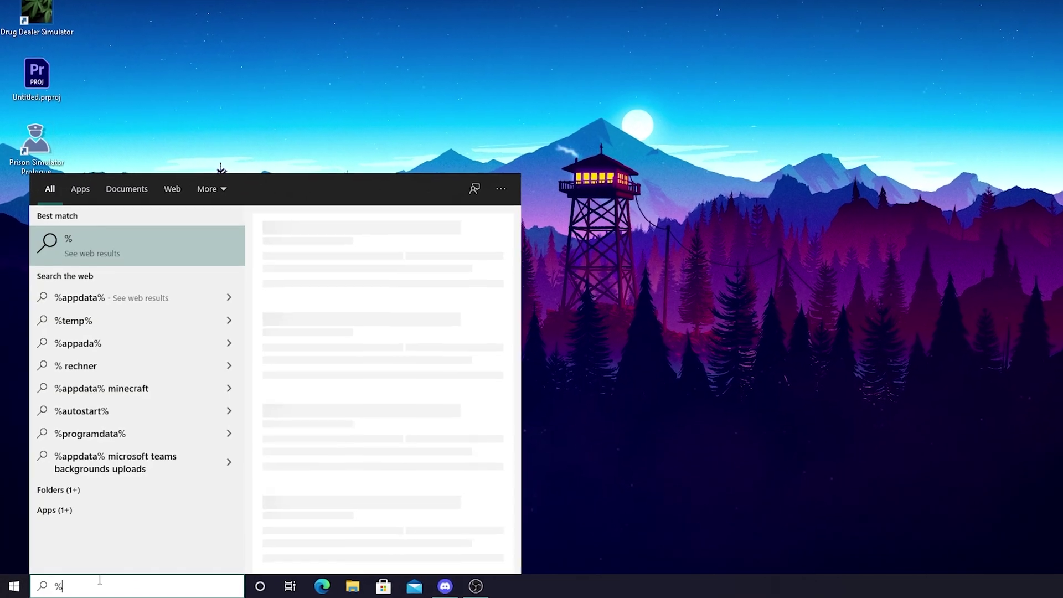
pyautogui.write('%')
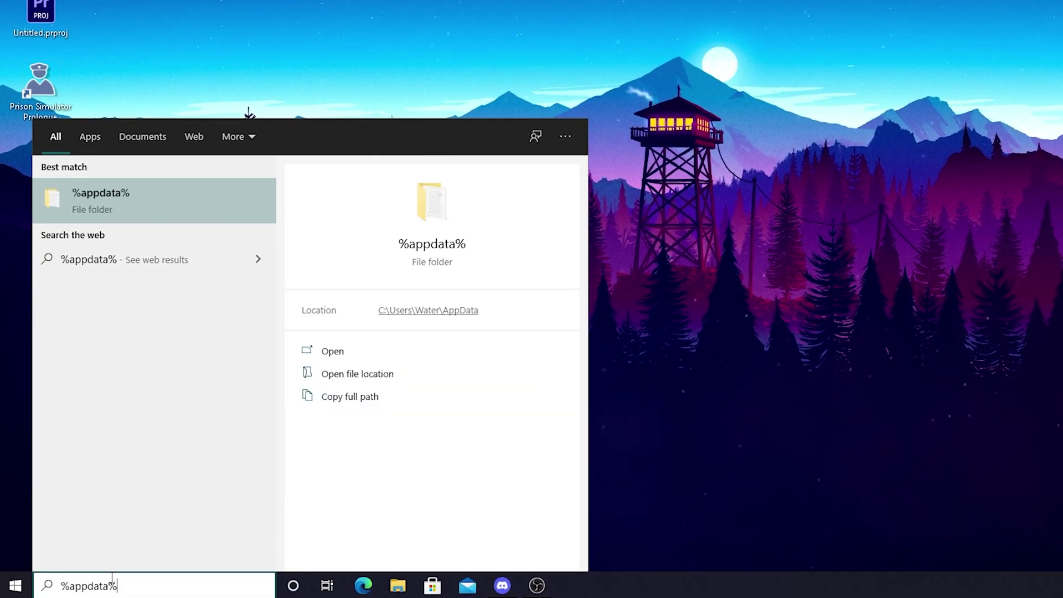
pyautogui.click(108, 215)
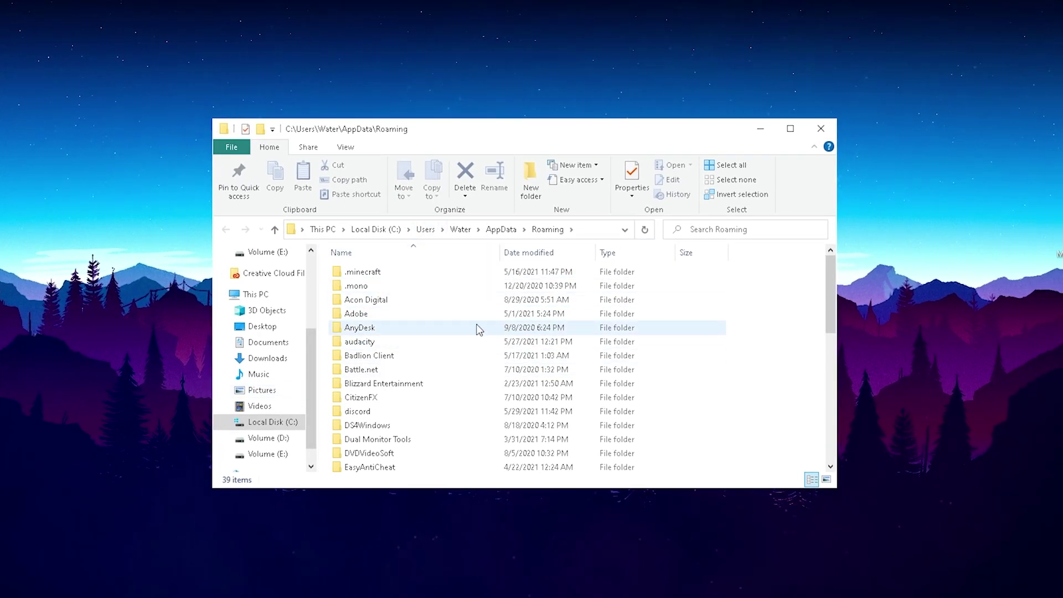
pyautogui.click(500, 230)
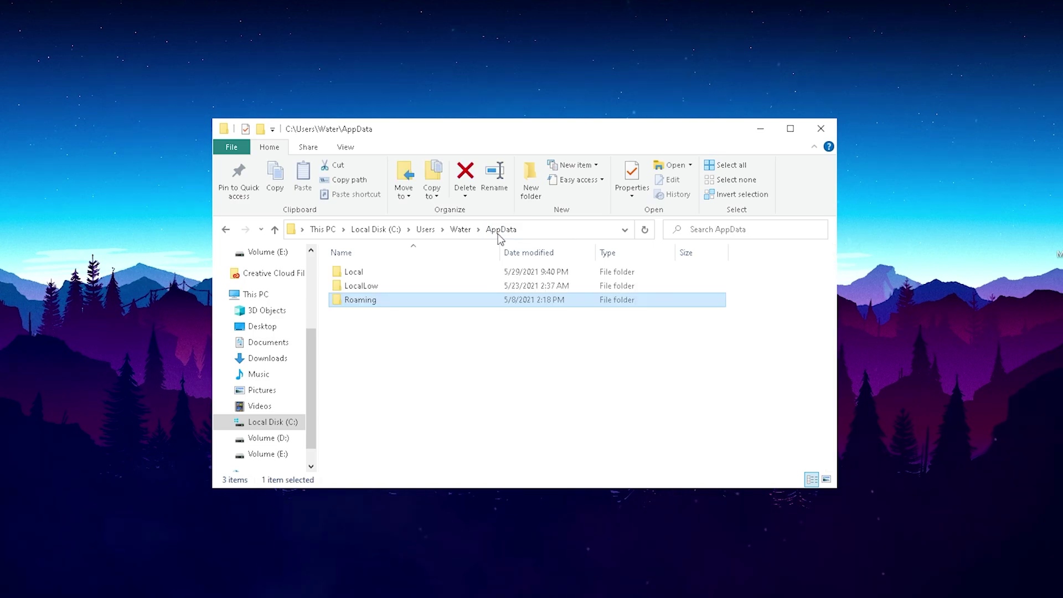
pyautogui.doubleClick(366, 274)
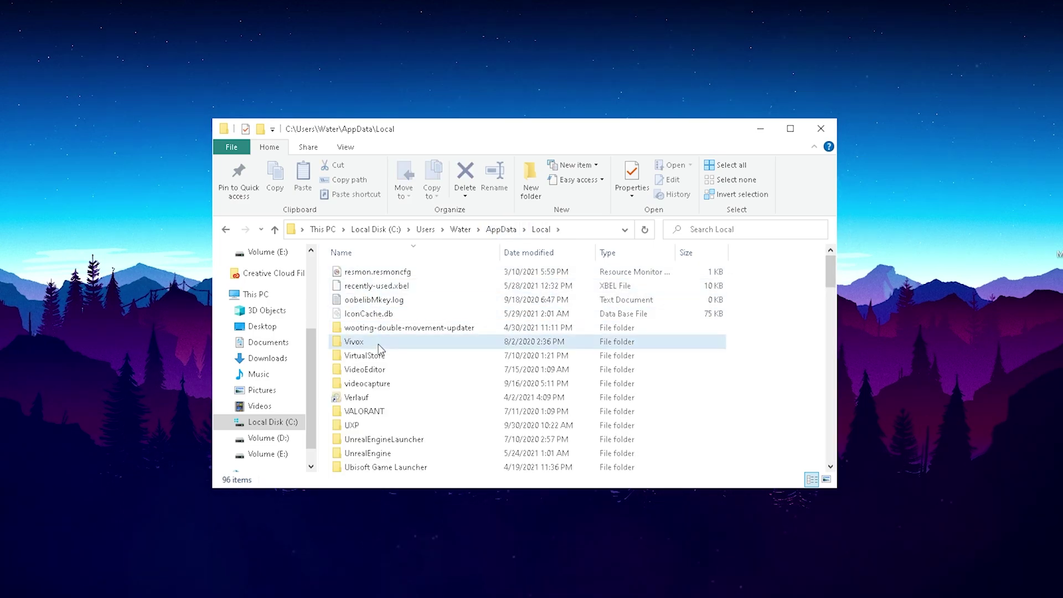
pyautogui.press('f')
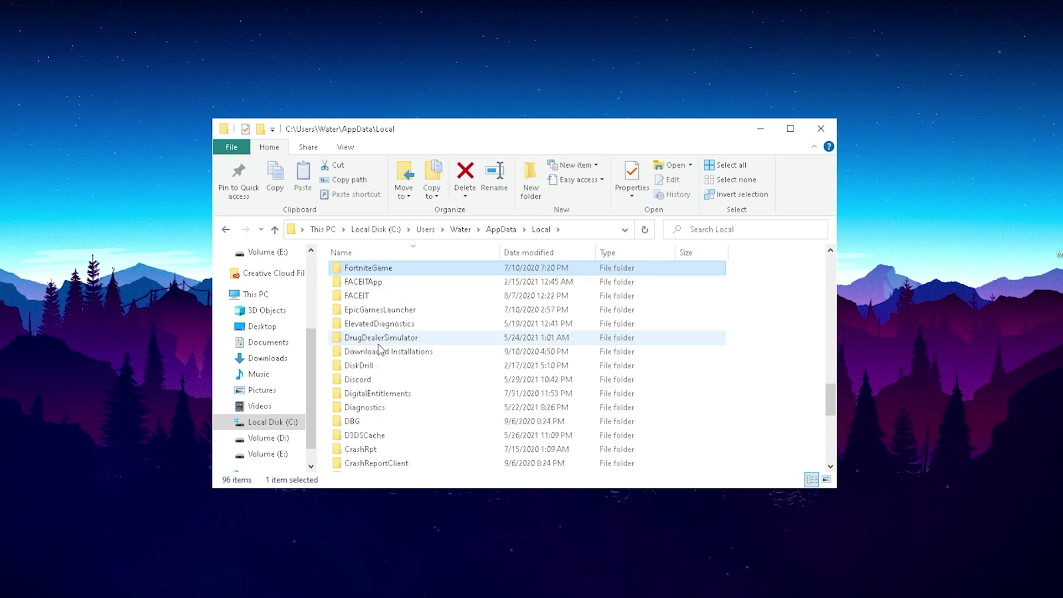
pyautogui.doubleClick(361, 269)
pyautogui.doubleClick(360, 275)
pyautogui.doubleClick(358, 287)
pyautogui.doubleClick(378, 287)
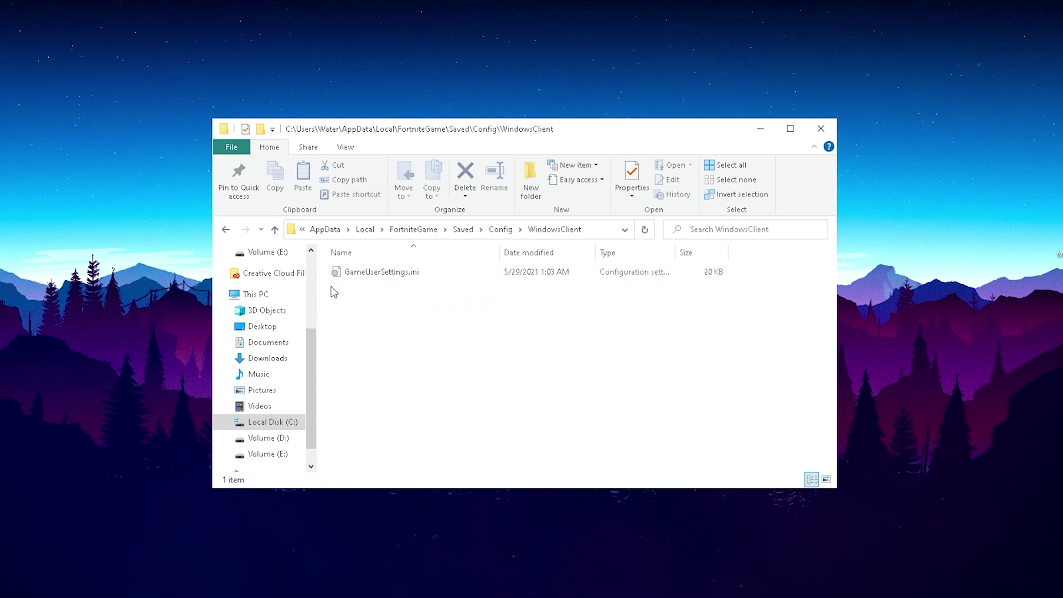
# Uncheck Read-only in GameUserSettings.ini's Properties, apply the change and close the dialog.
pyautogui.rightClick(385, 277)
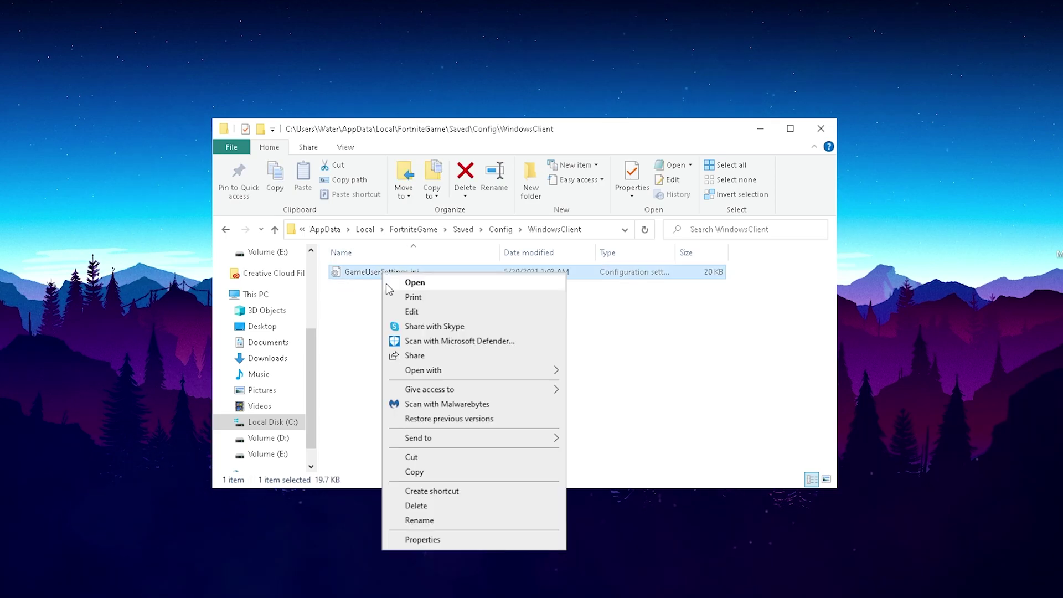
pyautogui.click(424, 537)
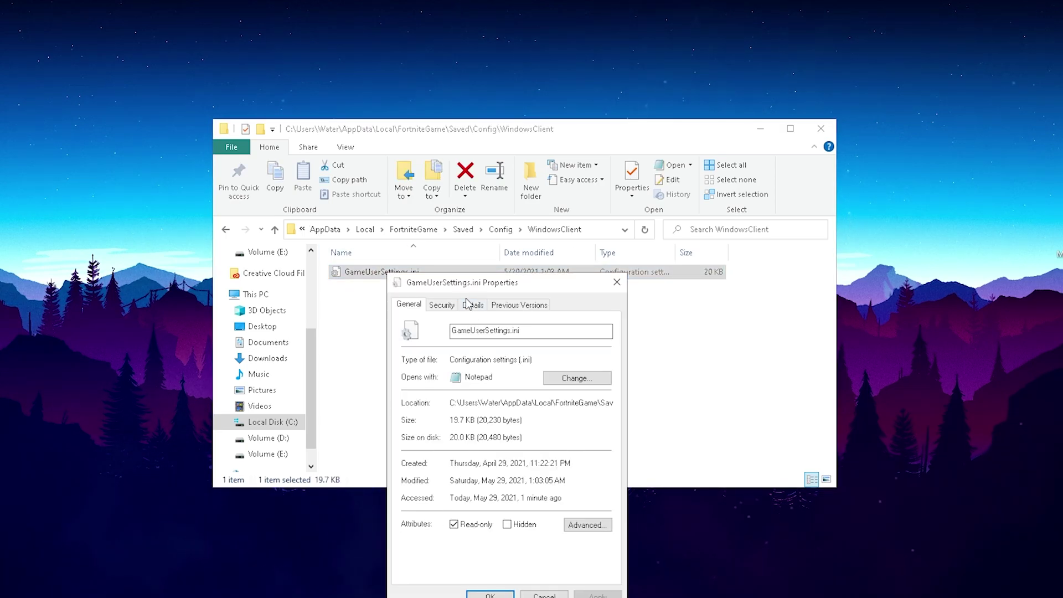
pyautogui.click(455, 525)
pyautogui.click(598, 595)
pyautogui.click(598, 595)
pyautogui.click(490, 595)
# Open GameUserSettings.ini in Notepad and use Find to search for 1024.
pyautogui.doubleClick(373, 274)
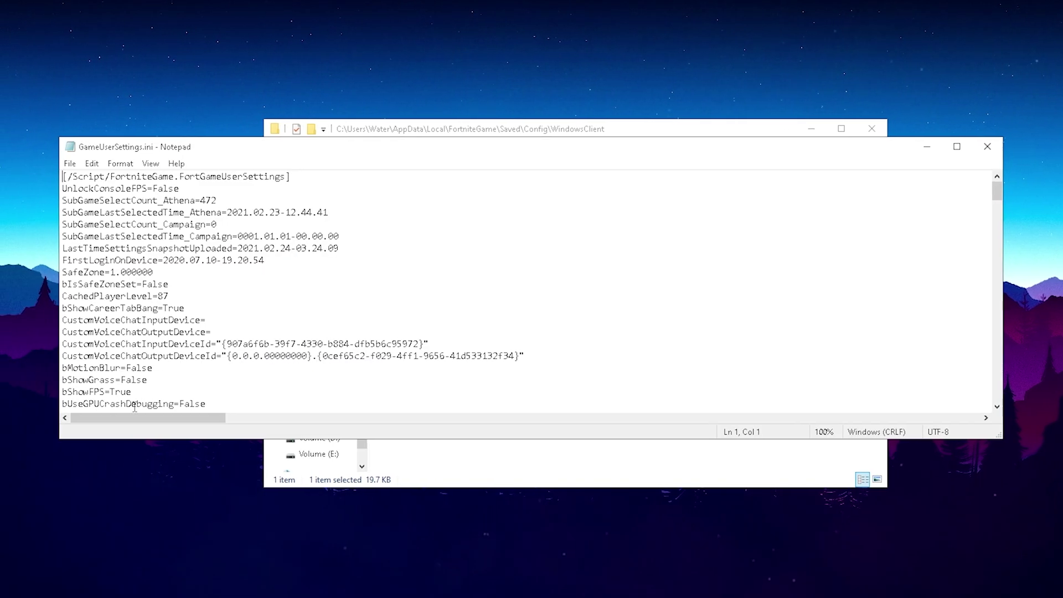
pyautogui.scroll(-1, 344, 272)
pyautogui.scroll(1, 343, 272)
pyautogui.click(91, 164)
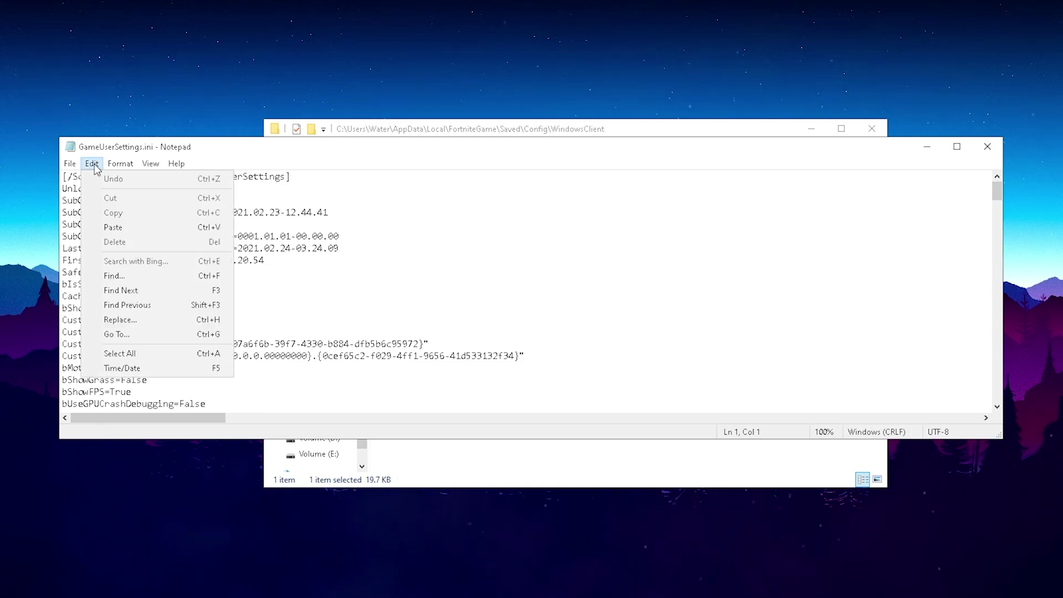
pyautogui.click(114, 275)
pyautogui.click(180, 284)
pyautogui.doubleClick(165, 285)
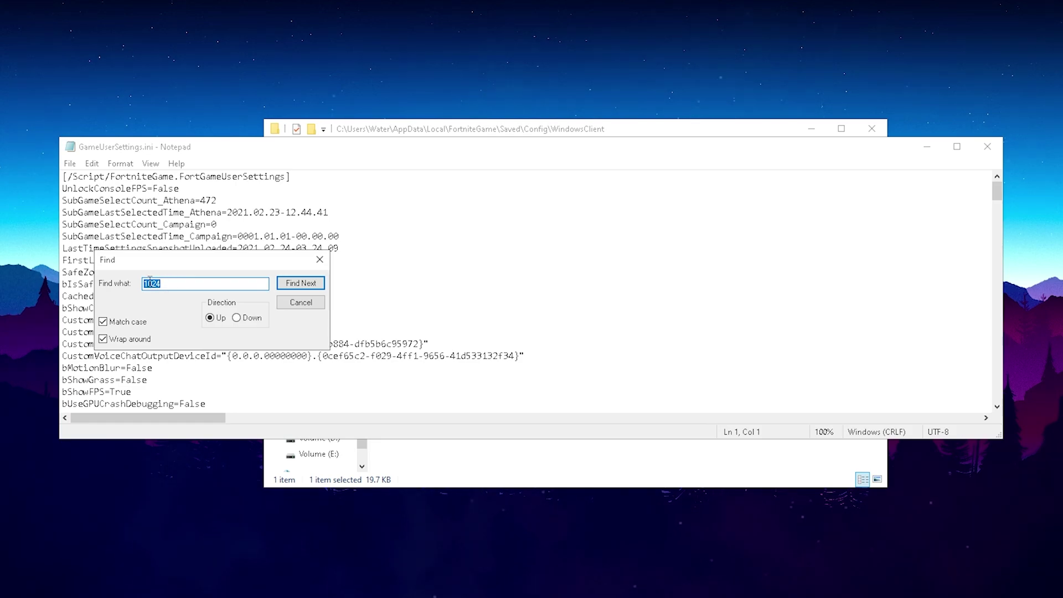
pyautogui.click(297, 283)
pyautogui.click(297, 284)
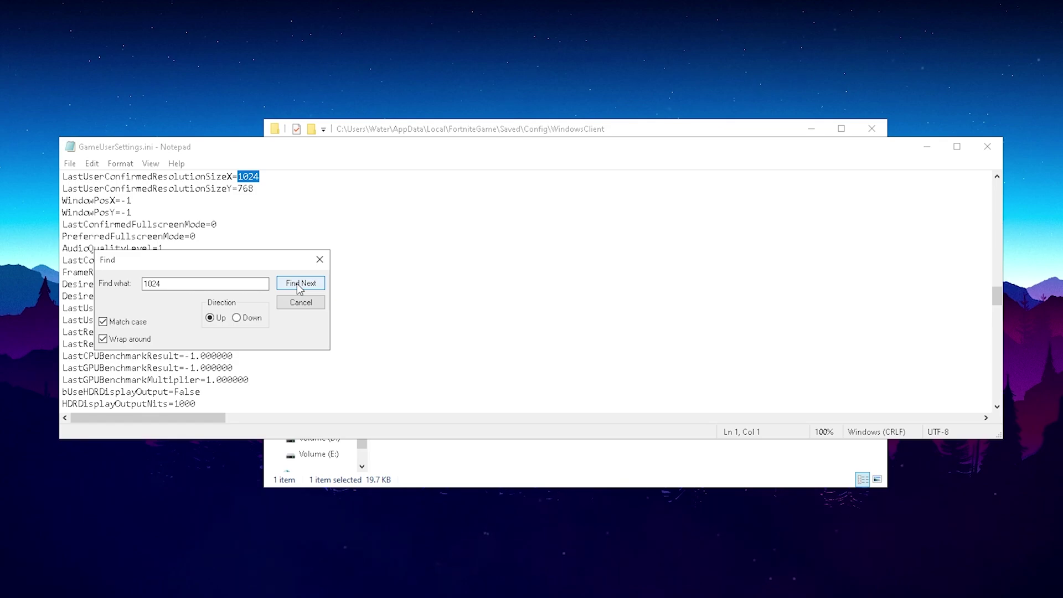
# Close the Find box and select the ResolutionSizeX=1024 and ResolutionSizeY=768 lines.
pyautogui.moveTo(274, 260); pyautogui.dragTo(490, 231)
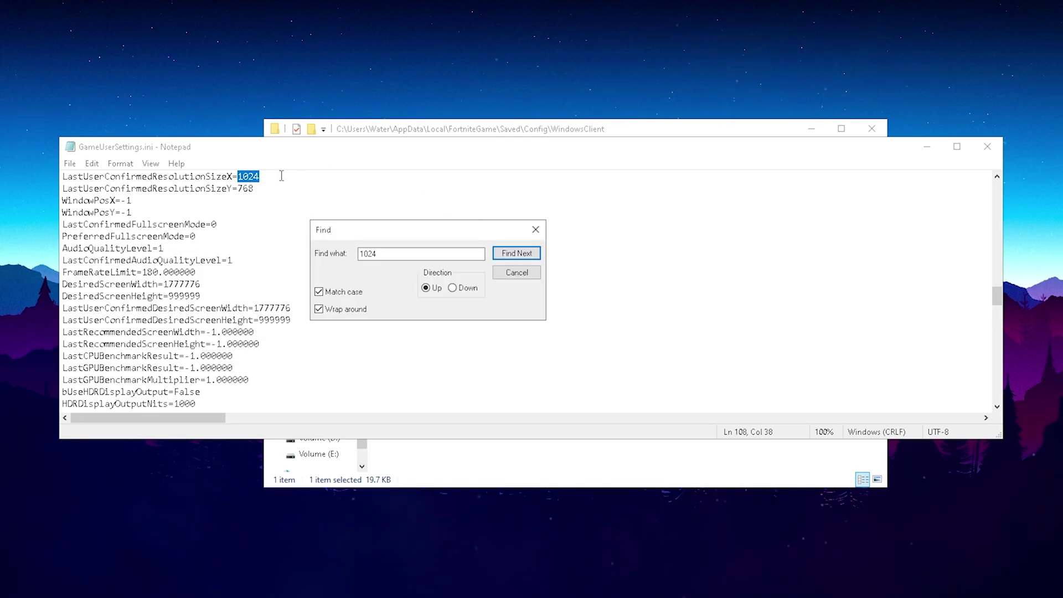
pyautogui.scroll(1, 267, 190)
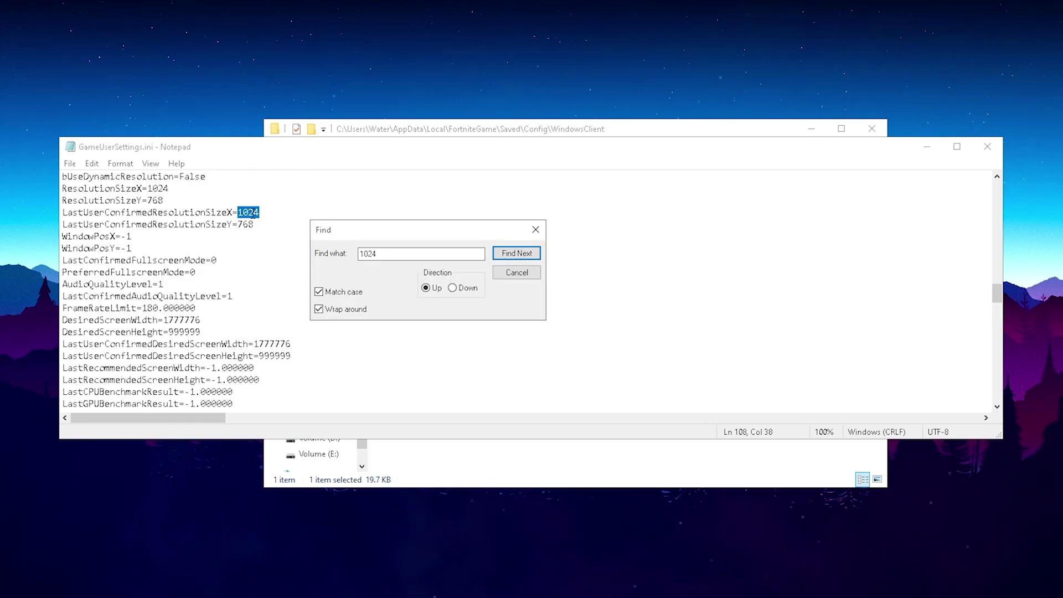
pyautogui.scroll(1, 266, 217)
pyautogui.press('Escape')
pyautogui.moveTo(255, 260); pyautogui.dragTo(49, 221)
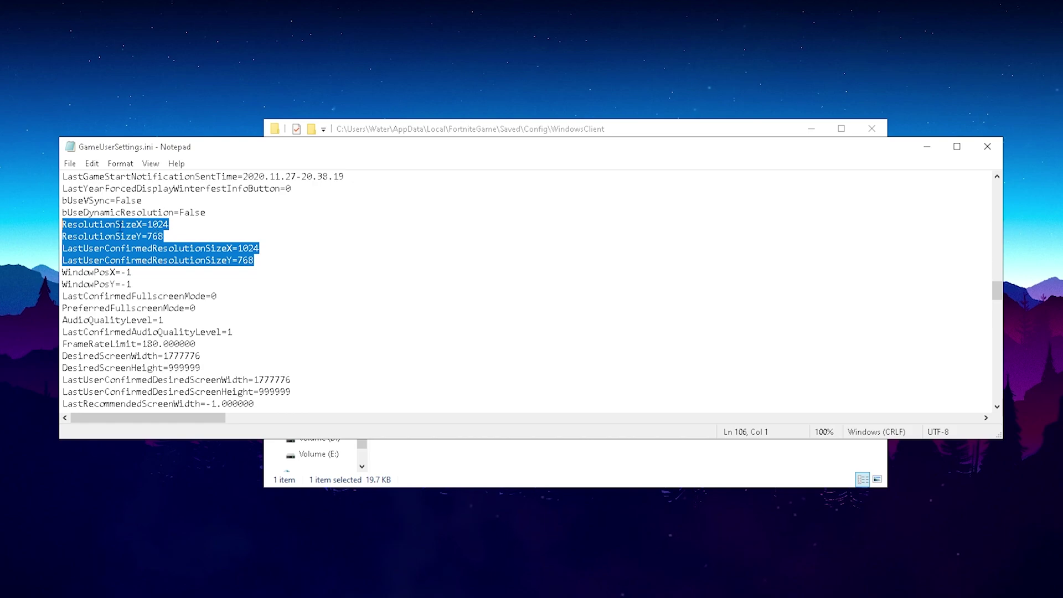
pyautogui.moveTo(166, 236); pyautogui.dragTo(148, 224)
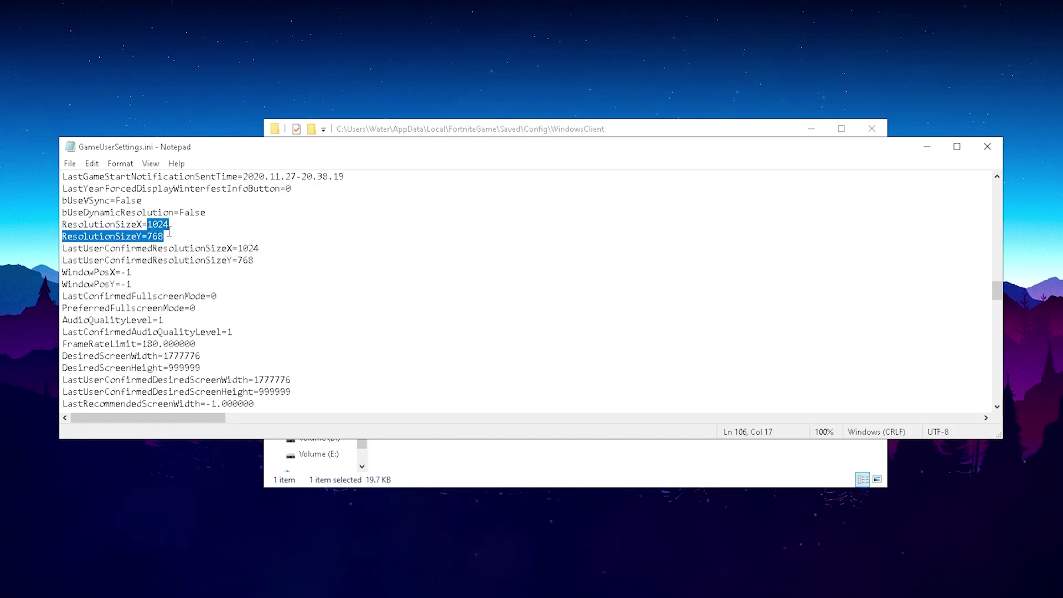
# Save GameUserSettings.ini with the 1024 x 768 resolution values and close Notepad.
pyautogui.click(177, 237)
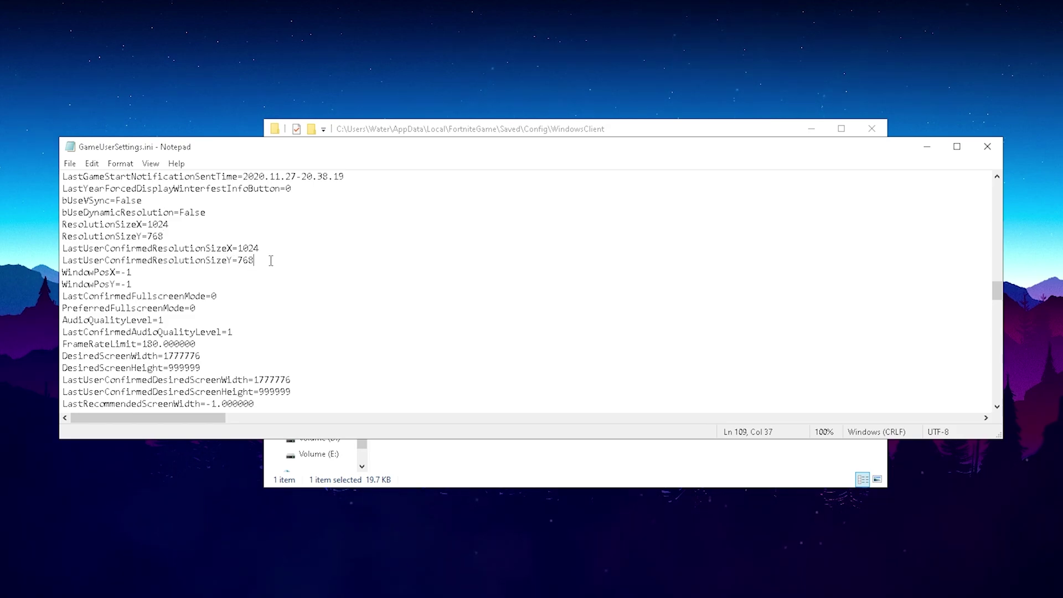
pyautogui.moveTo(271, 261); pyautogui.dragTo(62, 224)
pyautogui.click(69, 163)
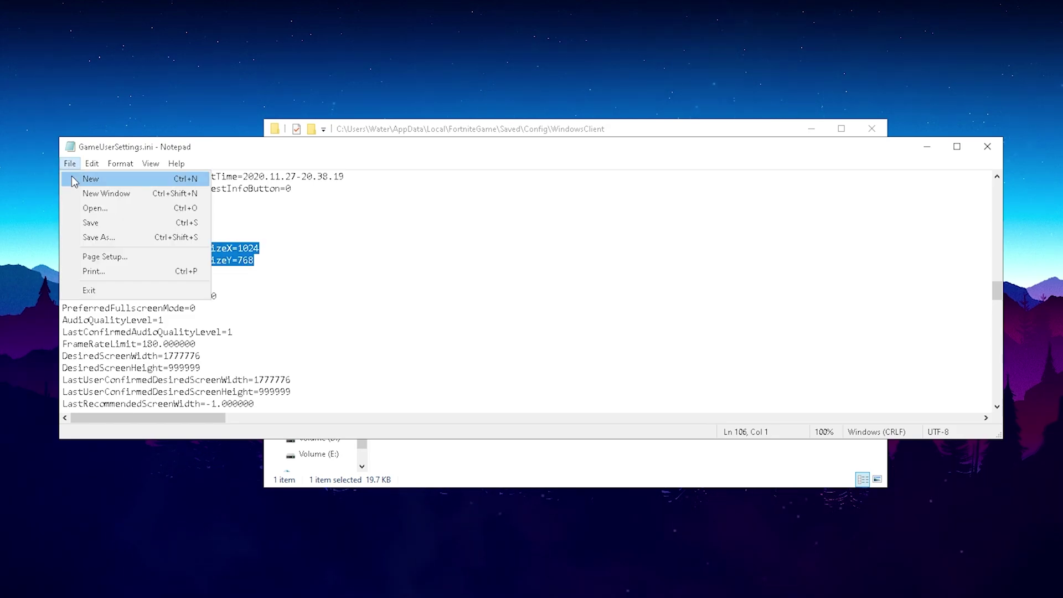
pyautogui.click(89, 222)
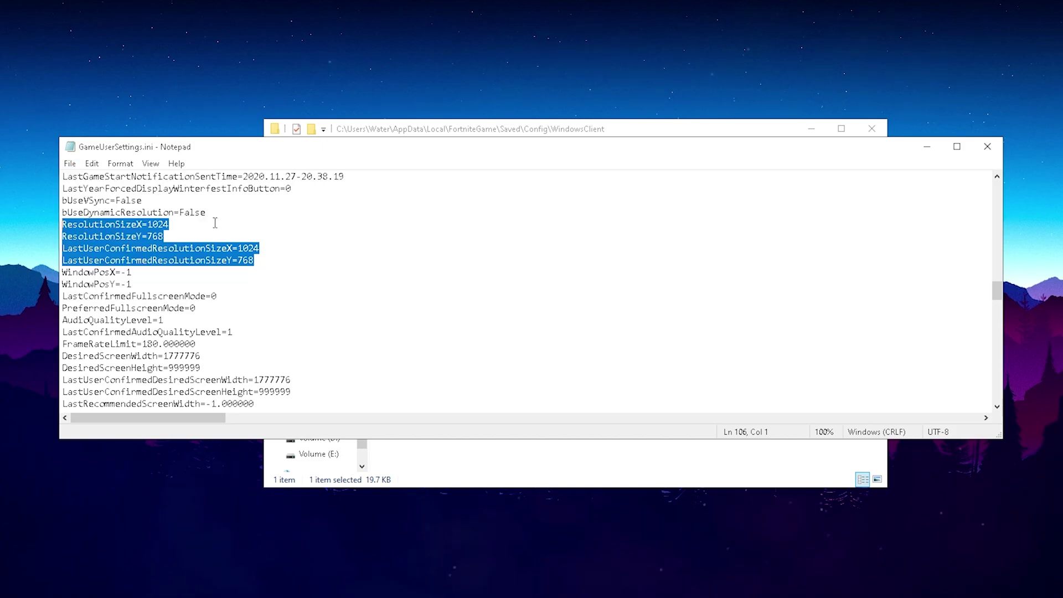
pyautogui.click(988, 146)
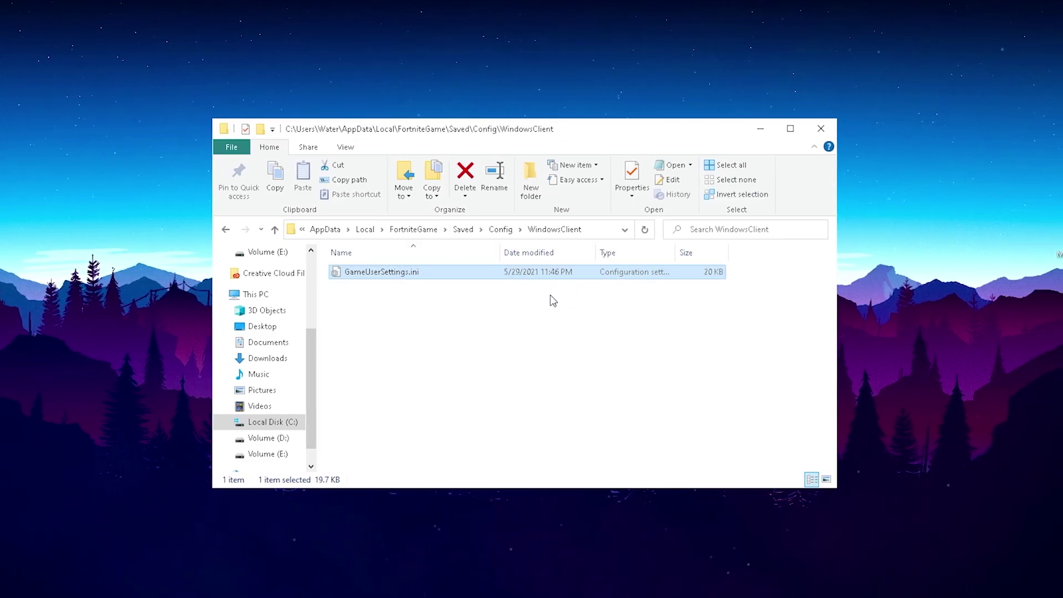
# Tick Read-only in GameUserSettings.ini's Properties and confirm with OK.
pyautogui.rightClick(375, 274)
pyautogui.click(430, 540)
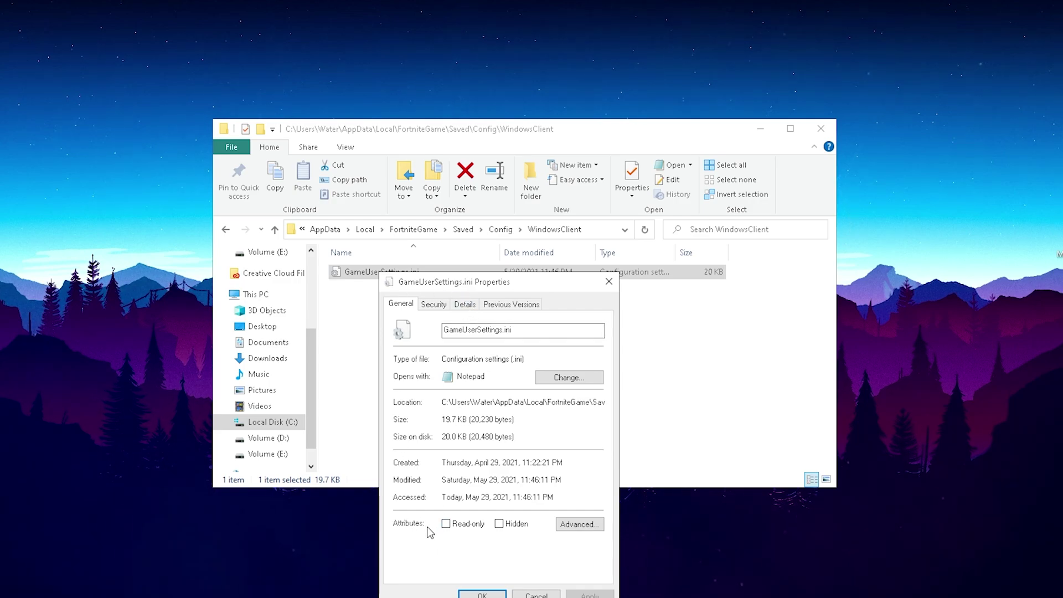
pyautogui.click(445, 524)
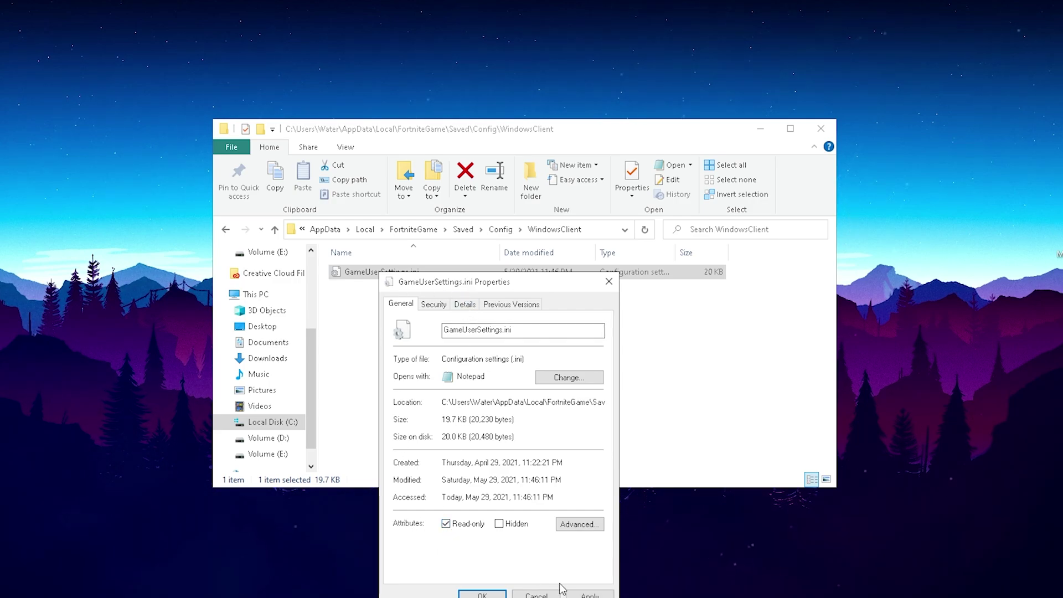
pyautogui.click(500, 595)
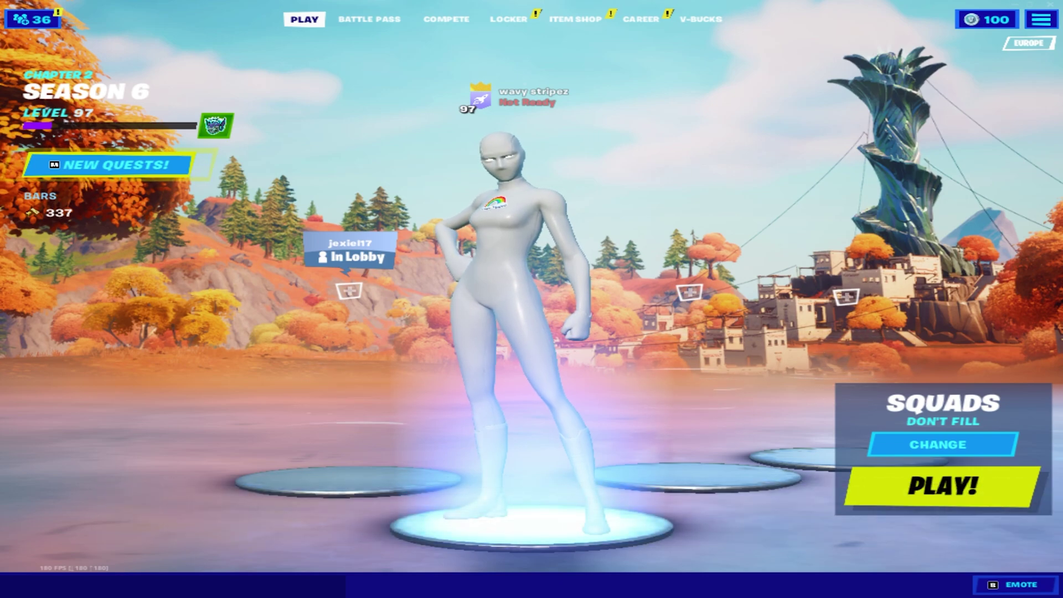
# Open Settings from the lobby menu to reach the Video tab.
pyautogui.press('Escape')
pyautogui.click(808, 48)
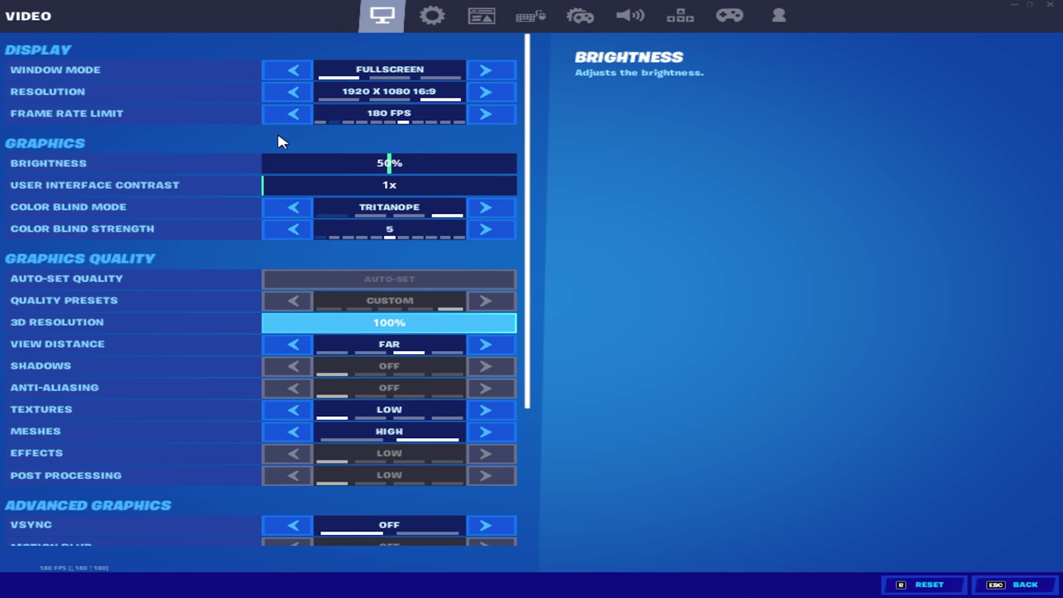
pyautogui.moveTo(528, 153); pyautogui.dragTo(529, 173)
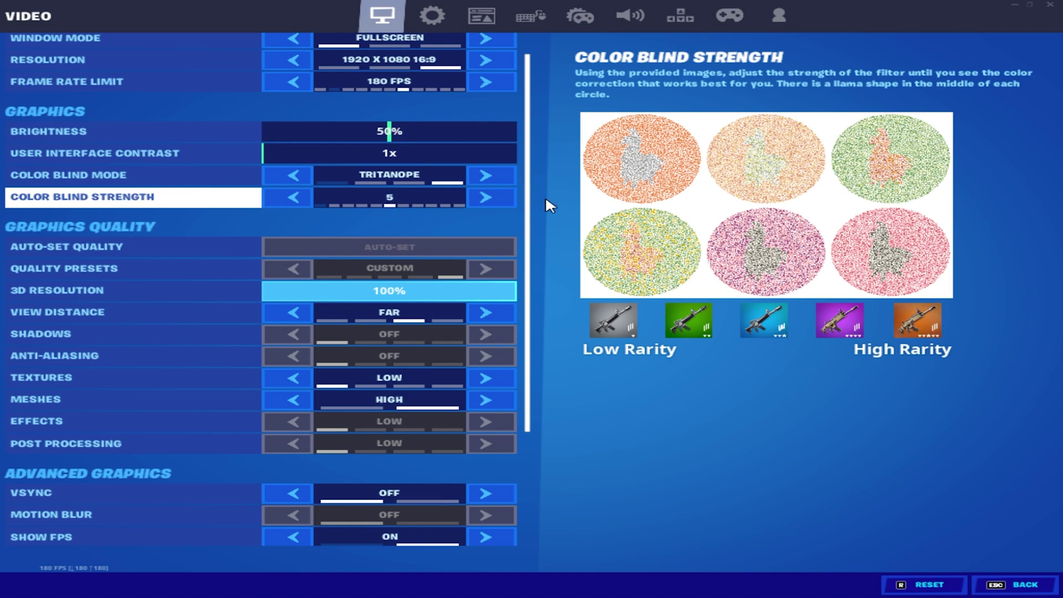
pyautogui.scroll(-2, 530, 191)
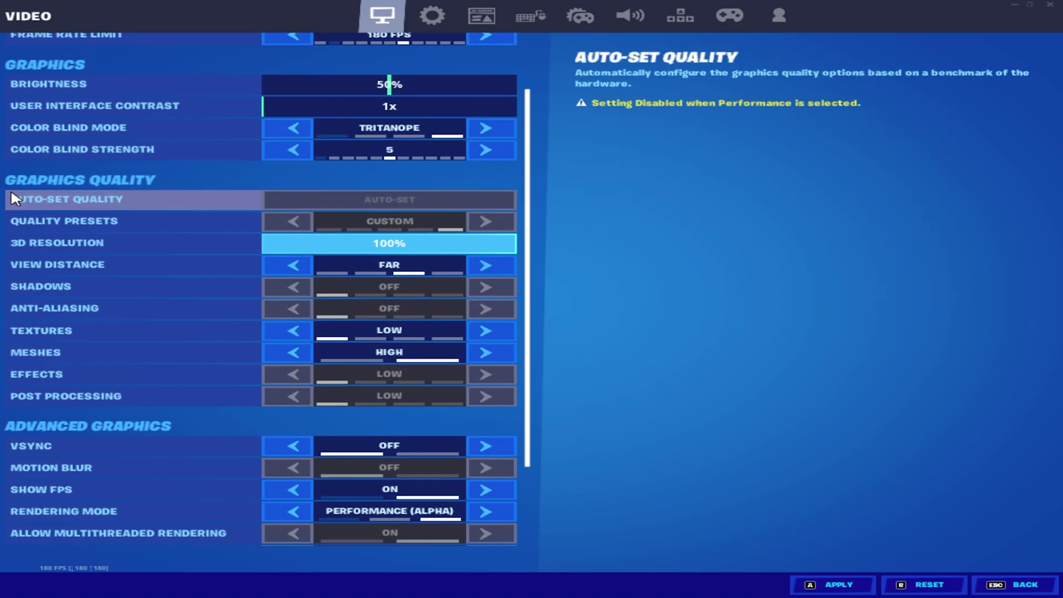
pyautogui.moveTo(527, 221); pyautogui.dragTo(527, 255)
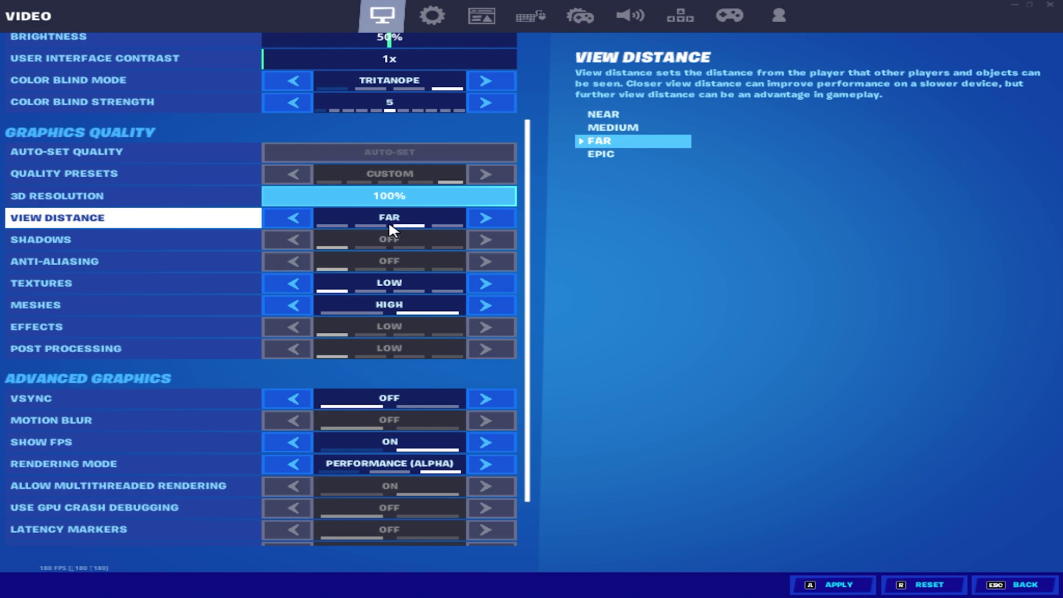
pyautogui.click(297, 220)
pyautogui.click(296, 220)
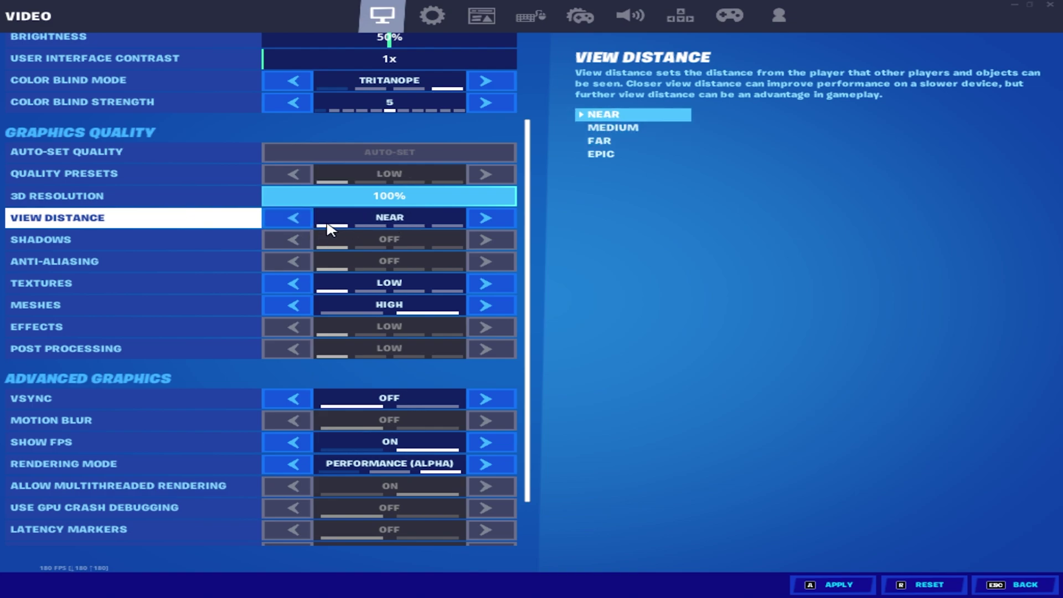
pyautogui.click(502, 224)
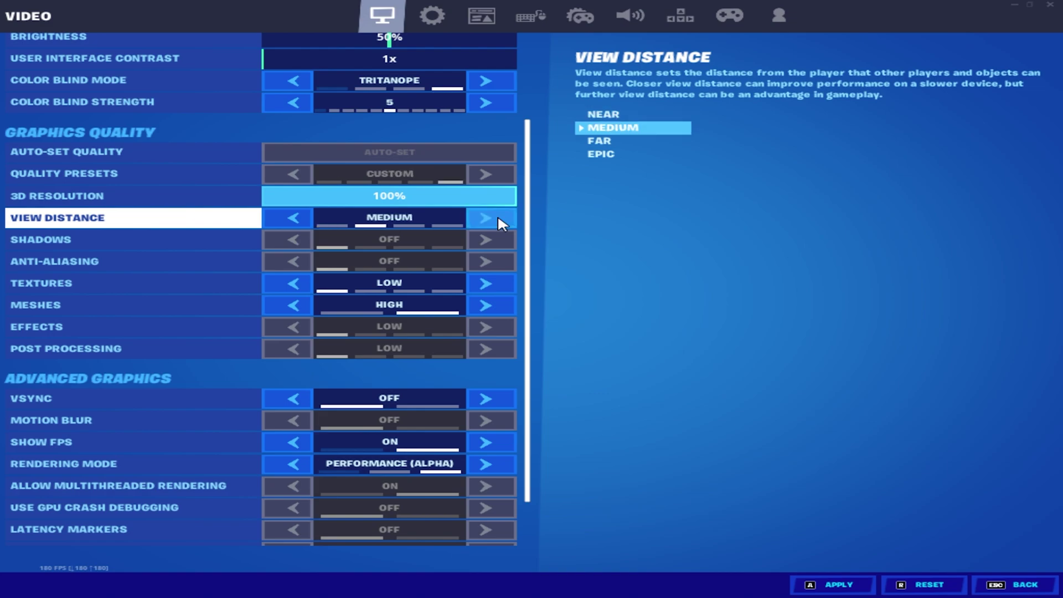
pyautogui.click(501, 224)
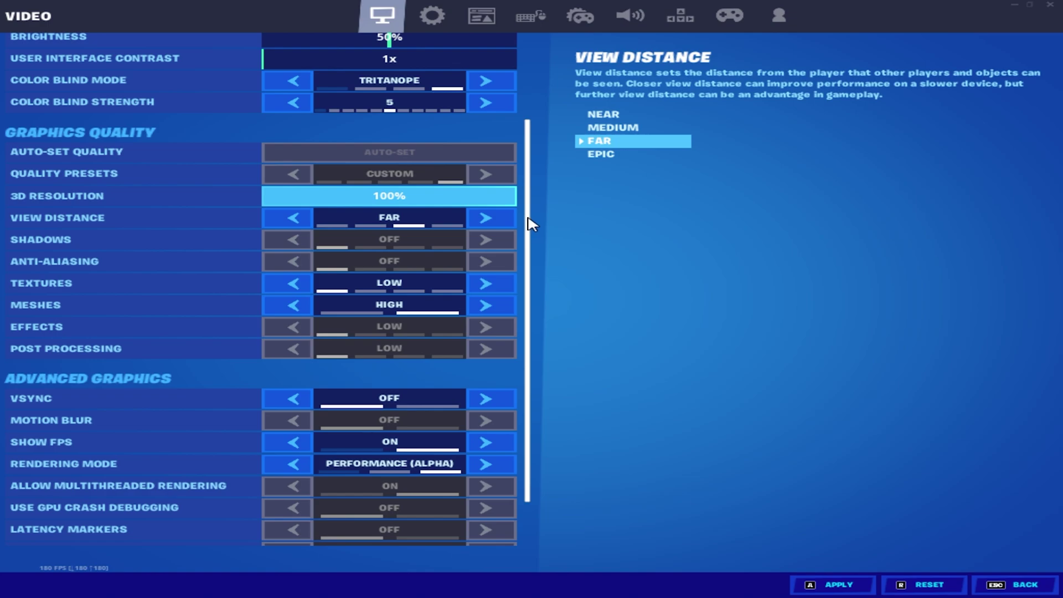
pyautogui.scroll(-1, 214, 249)
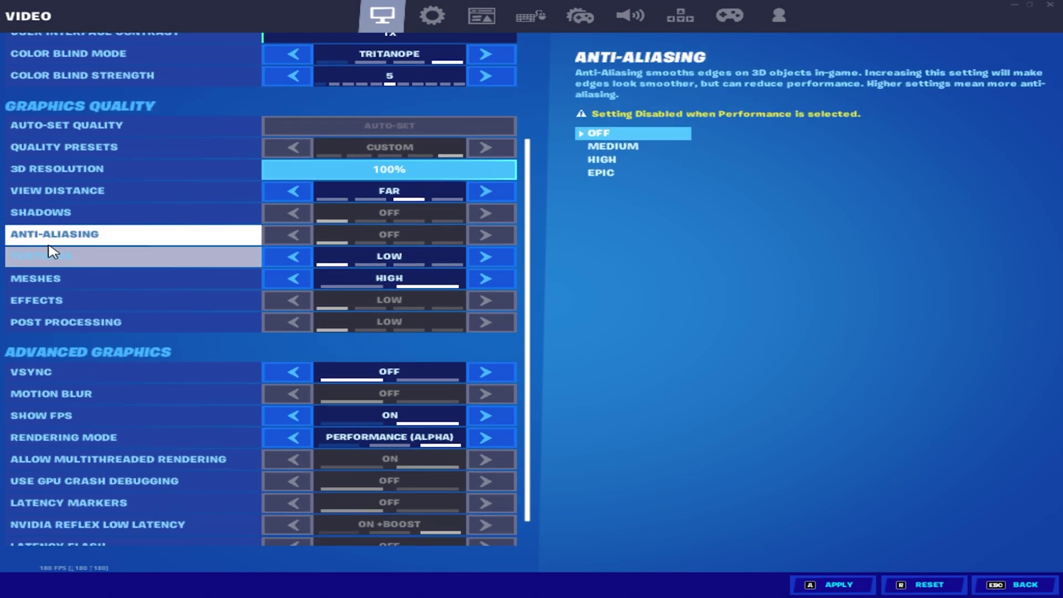
pyautogui.click(303, 279)
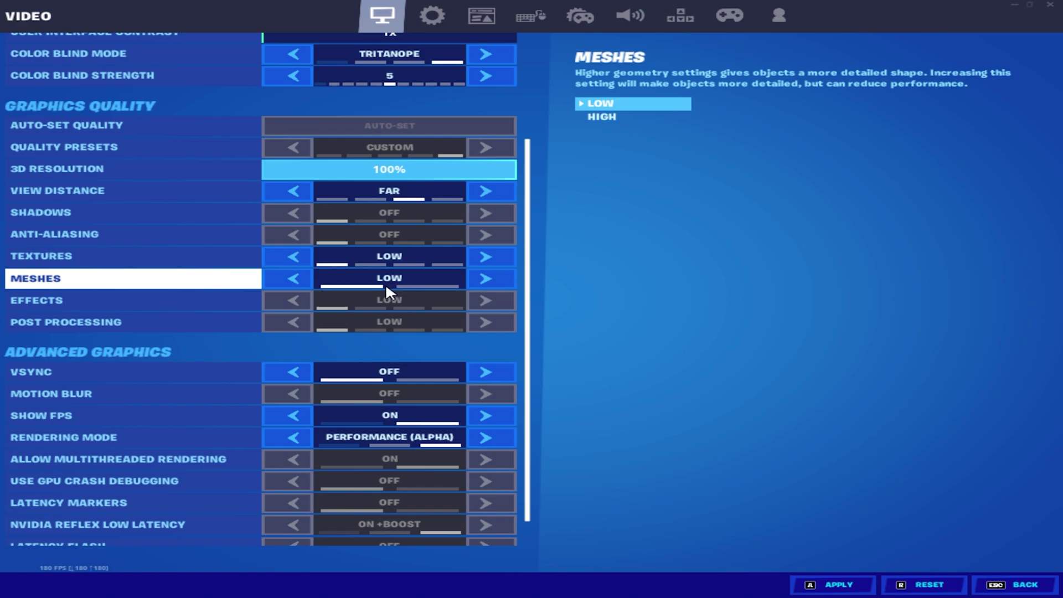
pyautogui.click(385, 284)
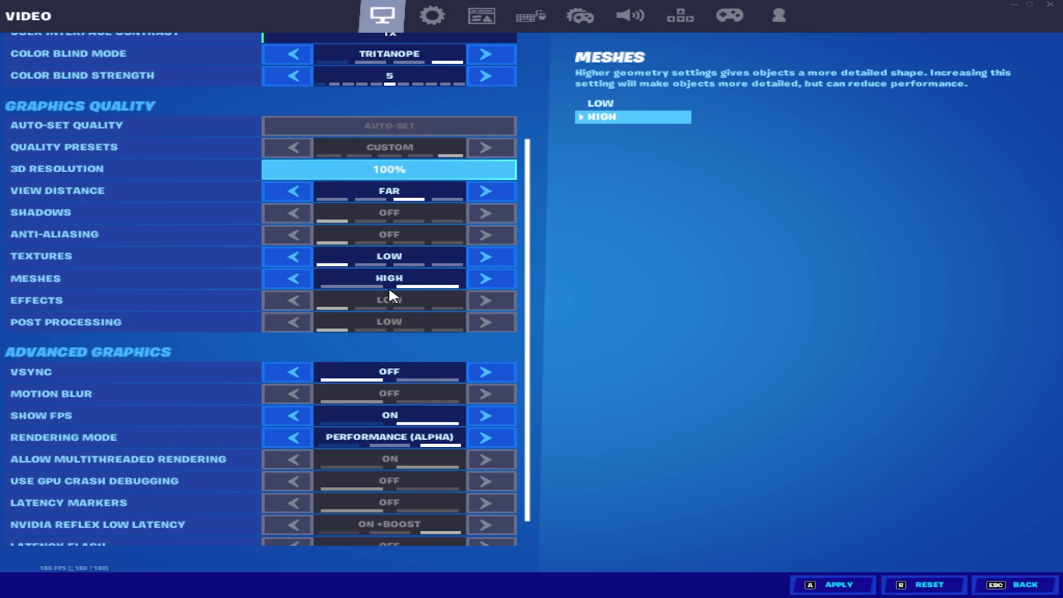
pyautogui.click(294, 286)
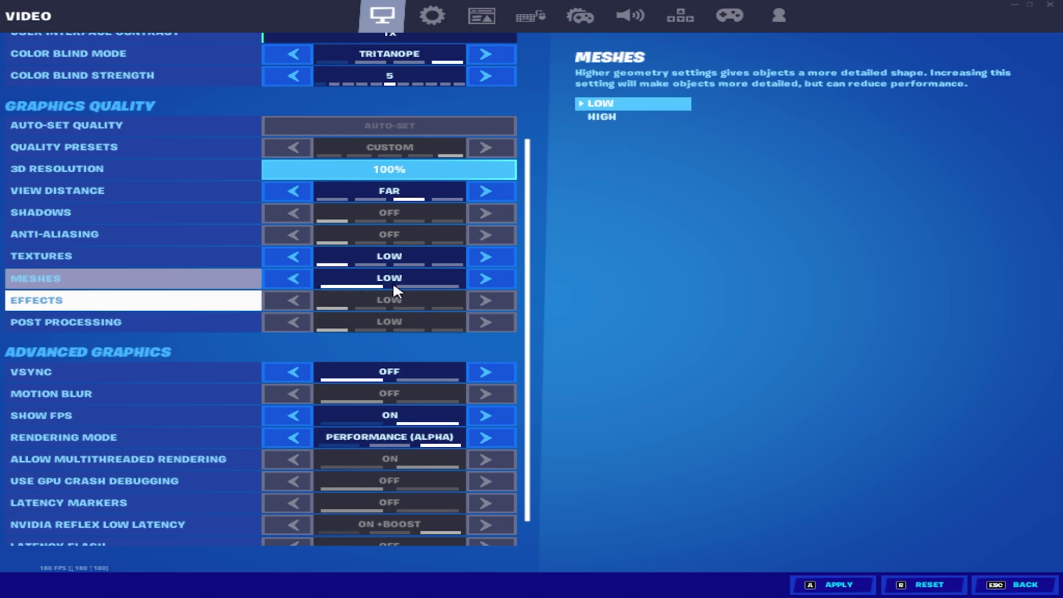
pyautogui.click(491, 285)
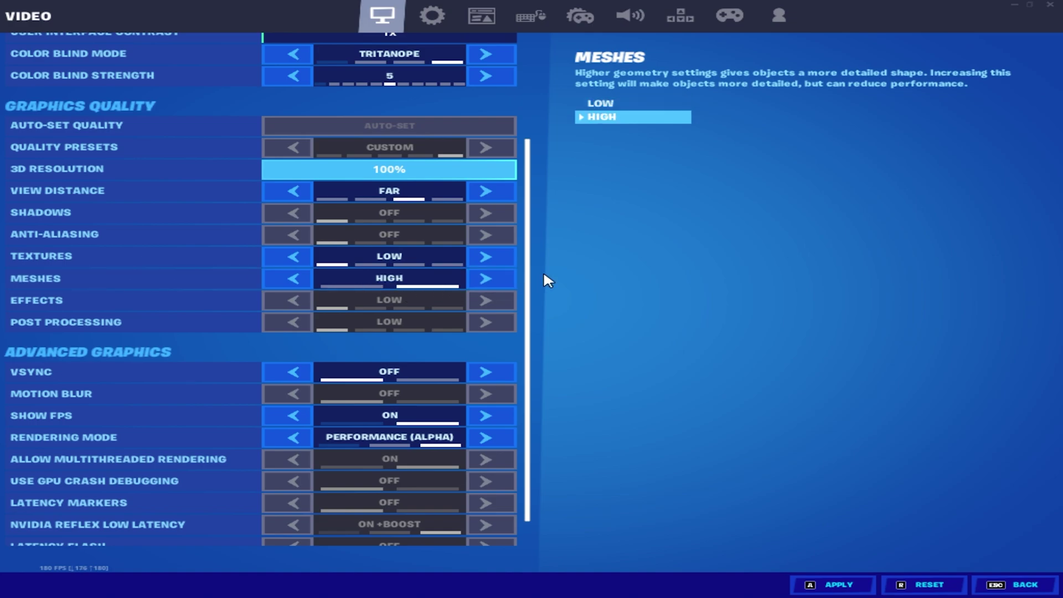
pyautogui.scroll(-1, 530, 291)
pyautogui.scroll(-1, 530, 294)
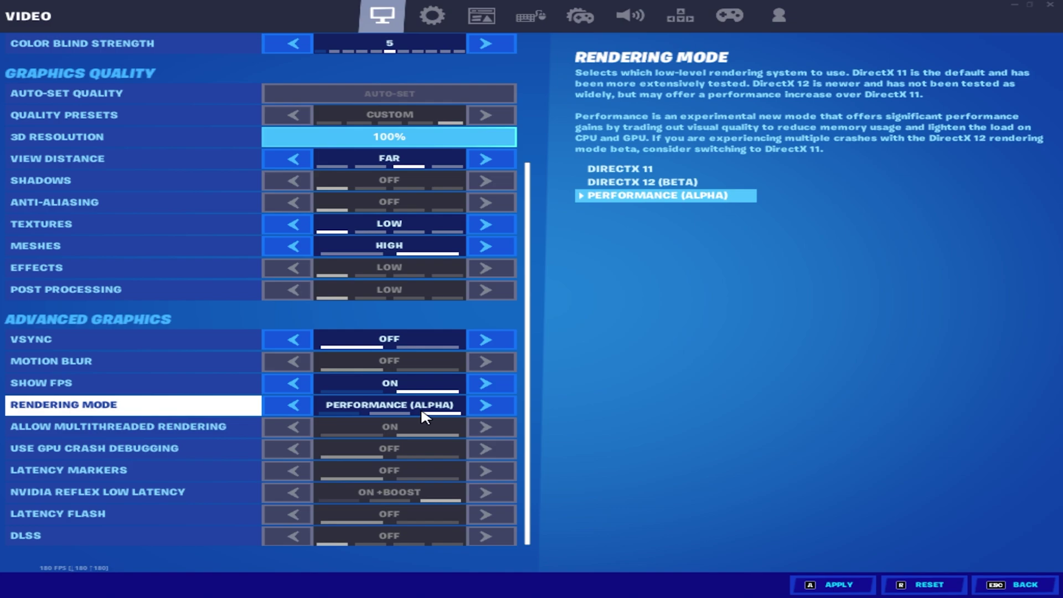
# Switch to the Game settings tab and scroll through its options.
pyautogui.click(432, 15)
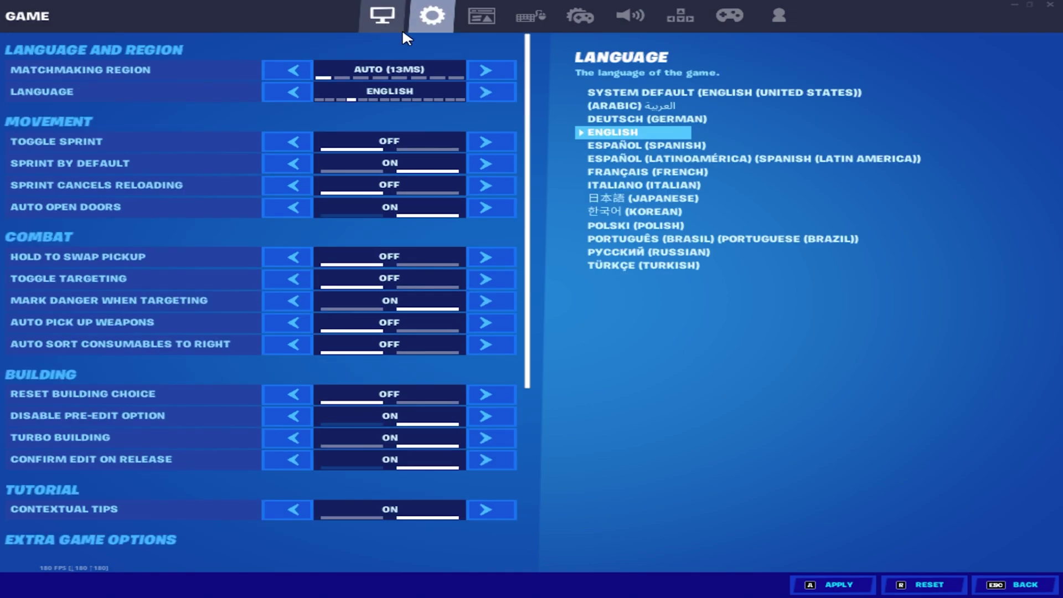
pyautogui.moveTo(525, 57); pyautogui.dragTo(524, 227)
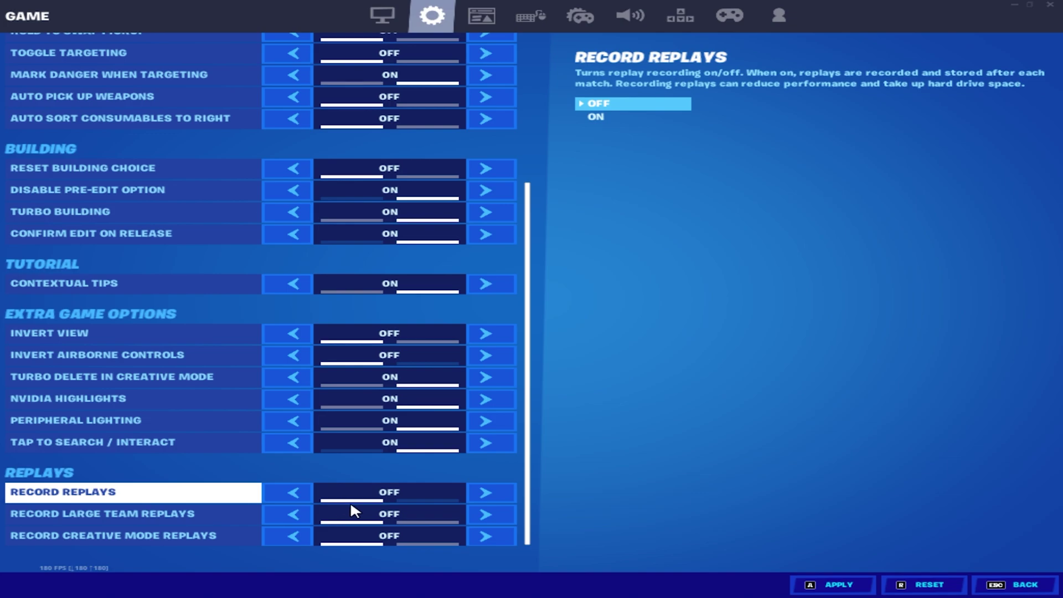
pyautogui.moveTo(530, 457); pyautogui.dragTo(562, 288)
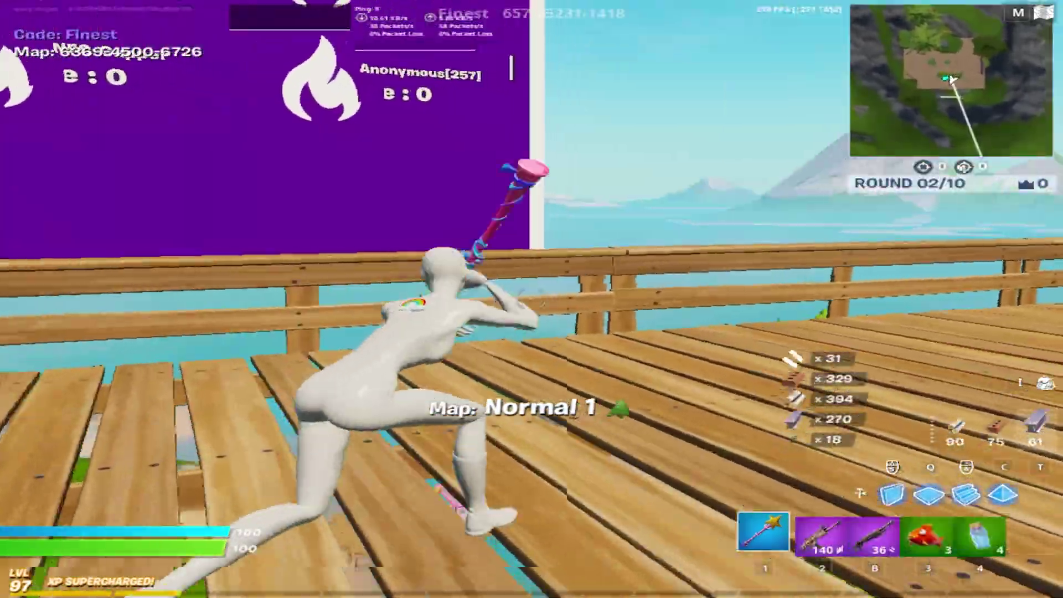
# Equip the pickaxe to start playing the practice round.
pyautogui.press('1')
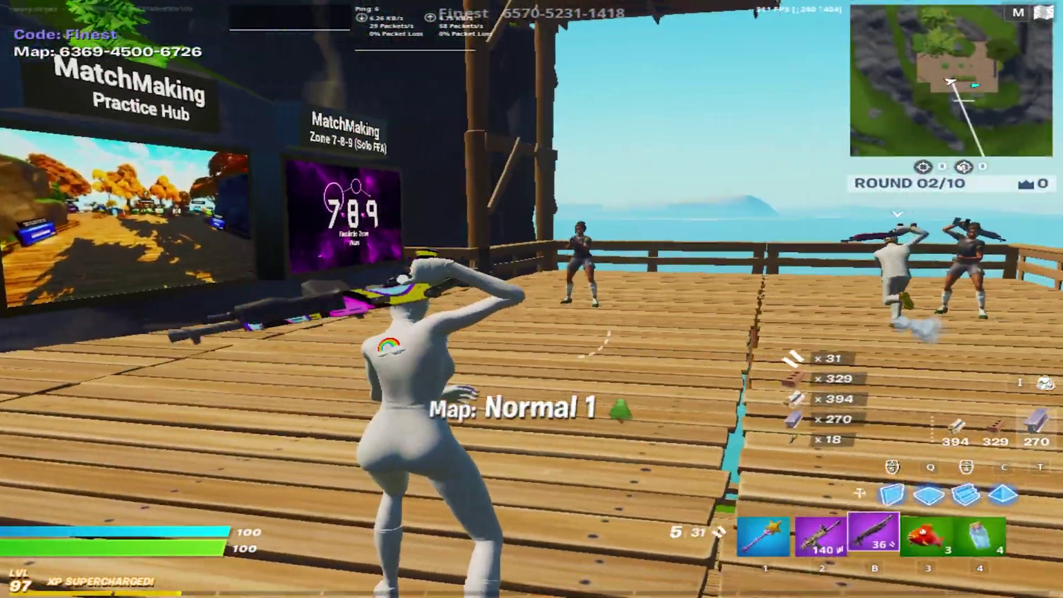